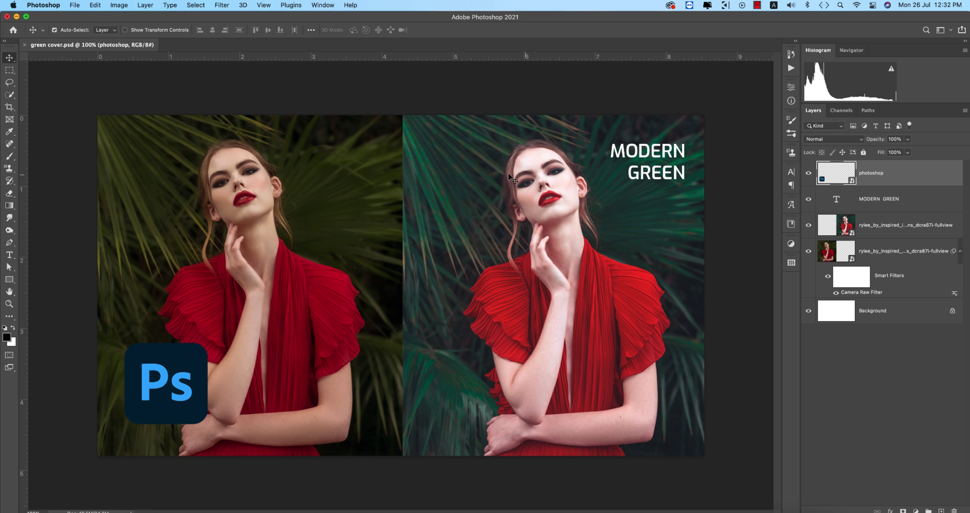
Open the red-dress portrait rylee_by_inspired_impressions from the Home screen's recent files.
left_click(14, 31)
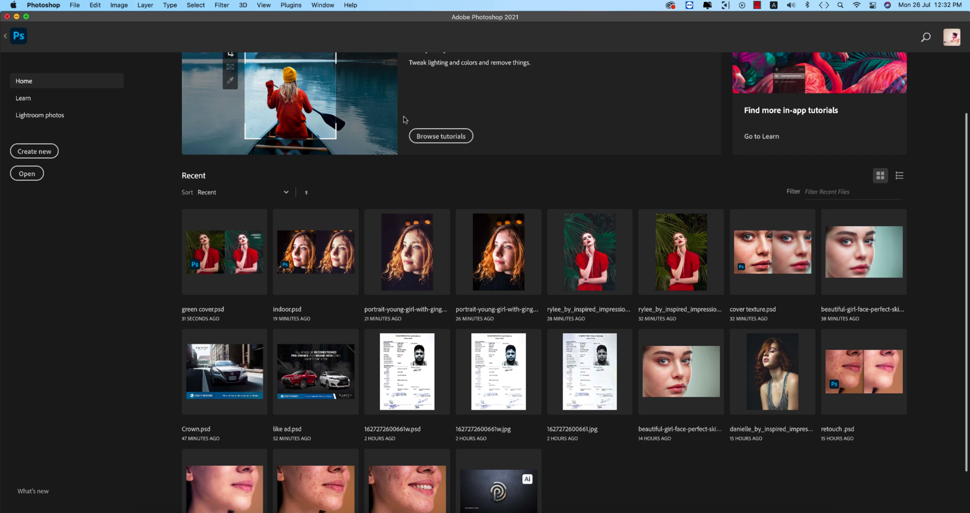
left_click(671, 269)
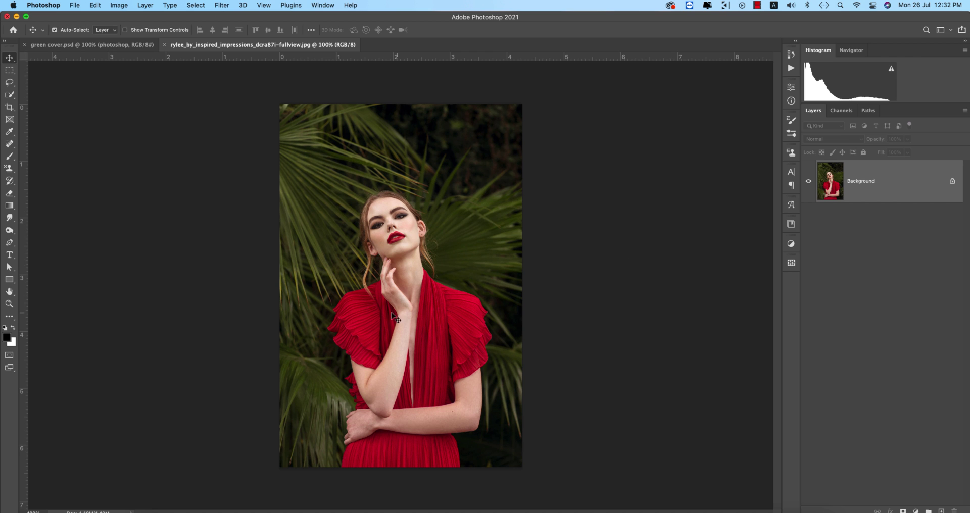
scroll(379, 314, "up", 3)
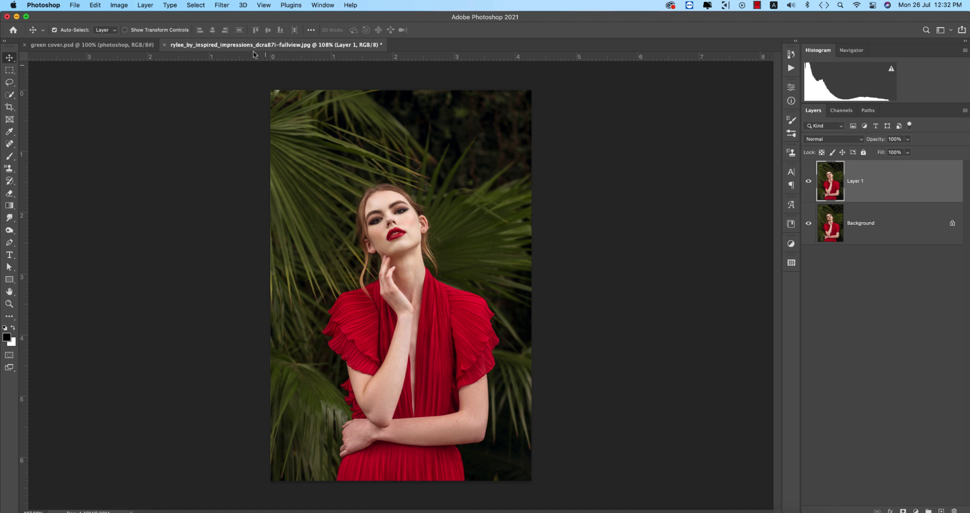
Launch the Camera Raw filter on the duplicated layer.
left_click(222, 5)
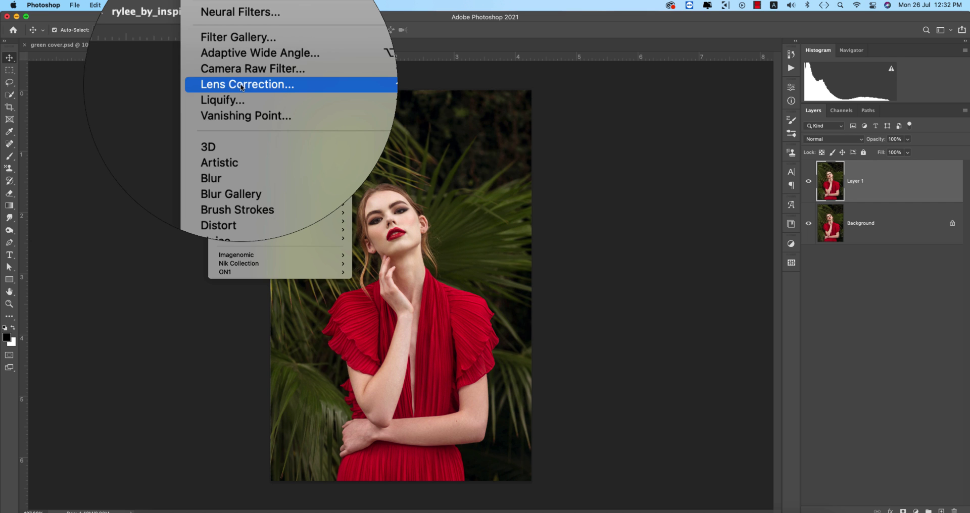
left_click(245, 76)
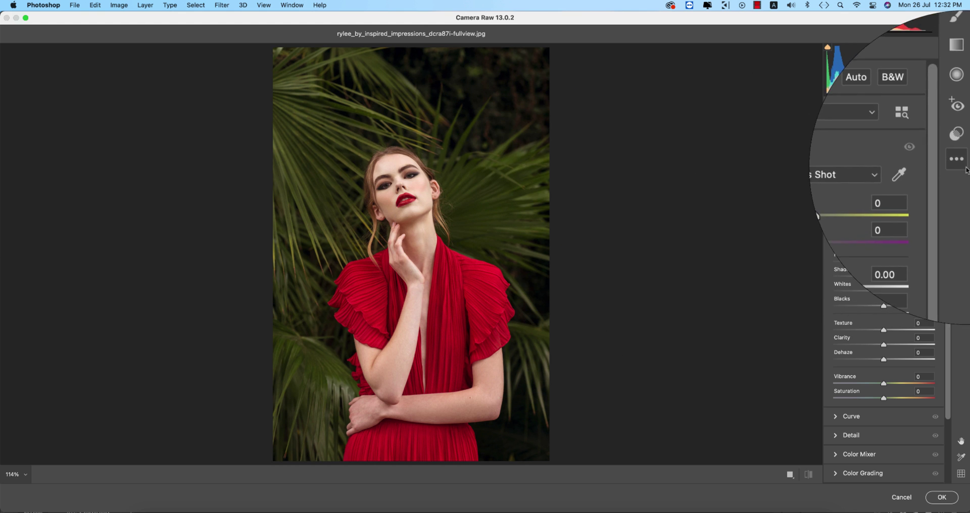
left_click(839, 157)
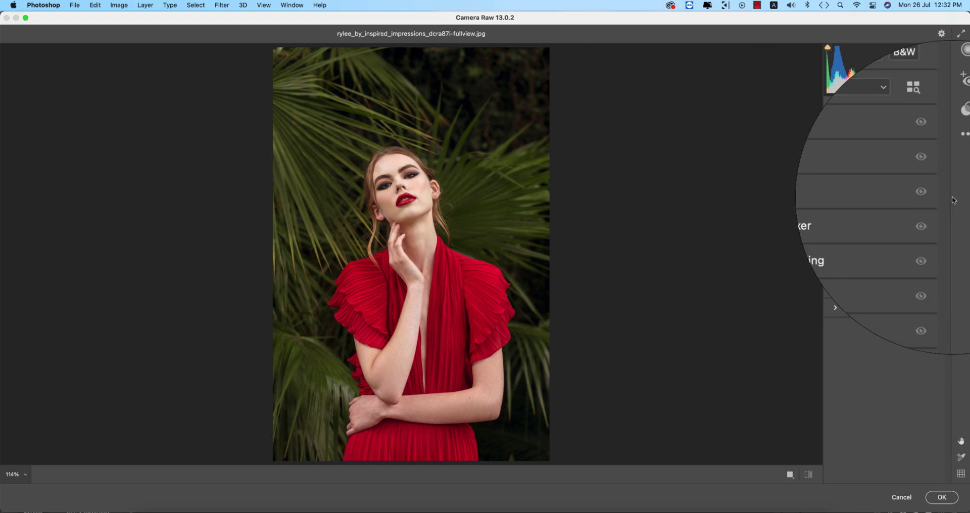
Load the green teal modern.xmp settings from the 25-7-21 folder.
left_click(962, 164)
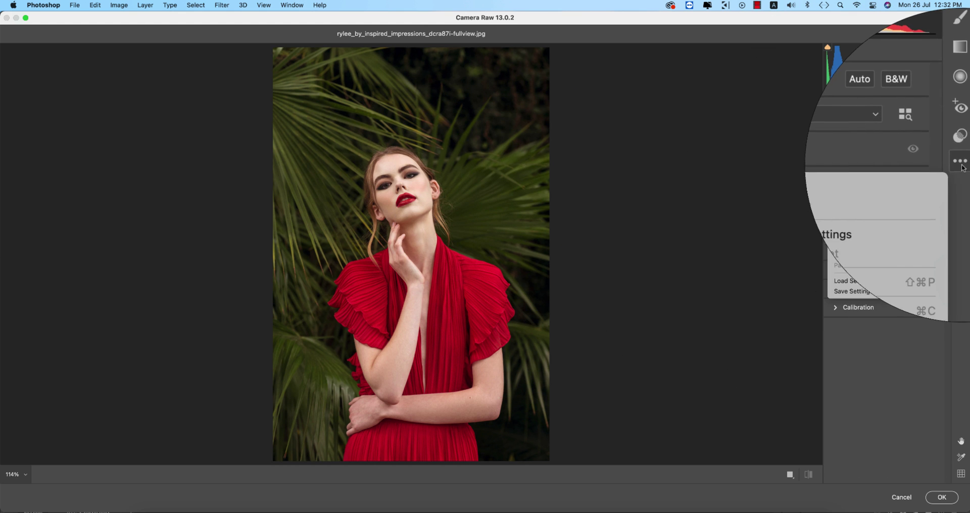
left_click(855, 280)
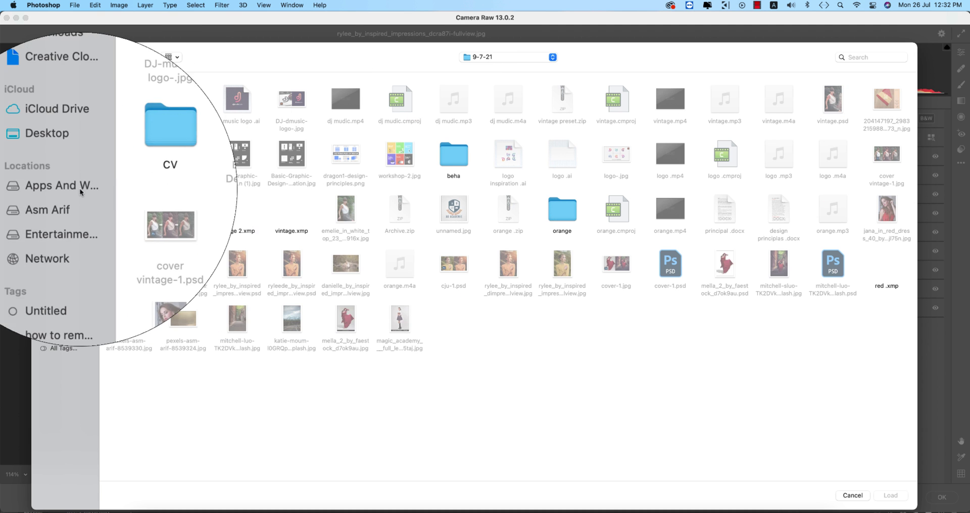
left_click(78, 187)
double_click(120, 110)
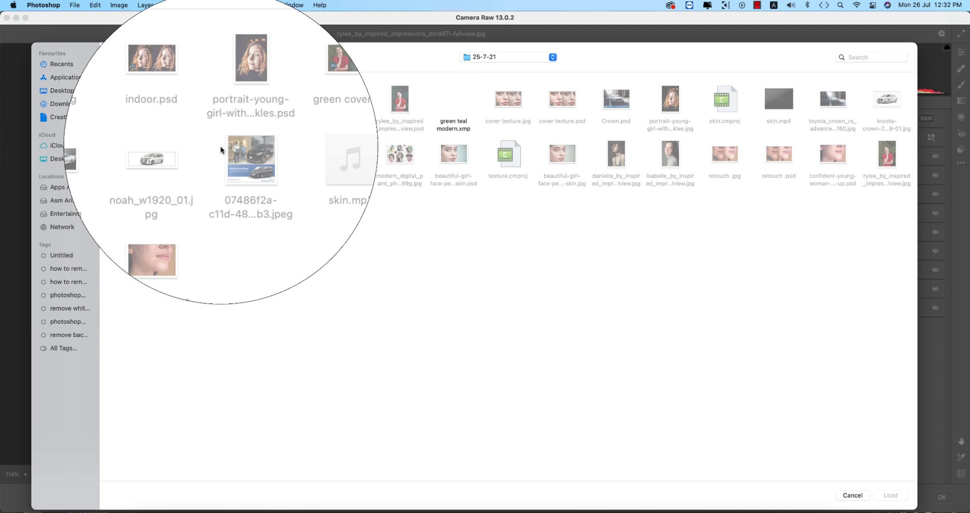
left_click(454, 116)
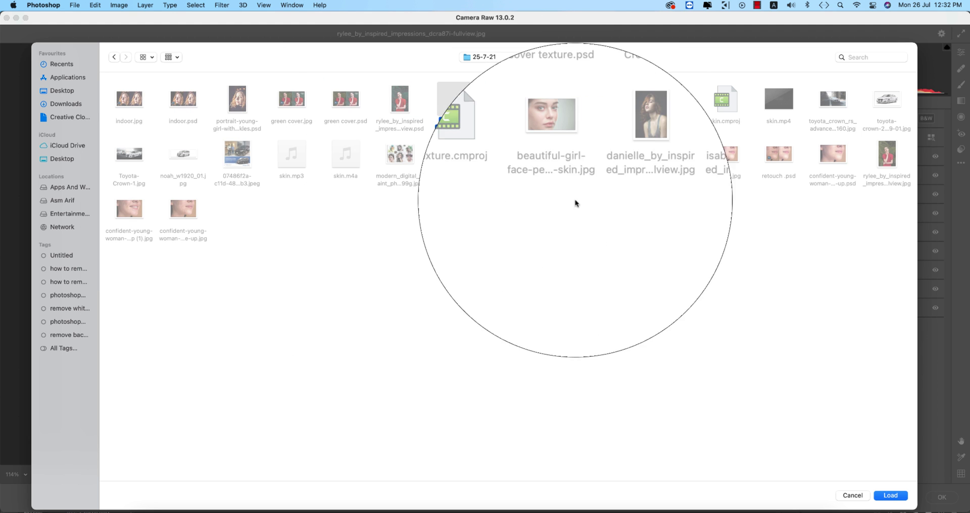
left_click(888, 496)
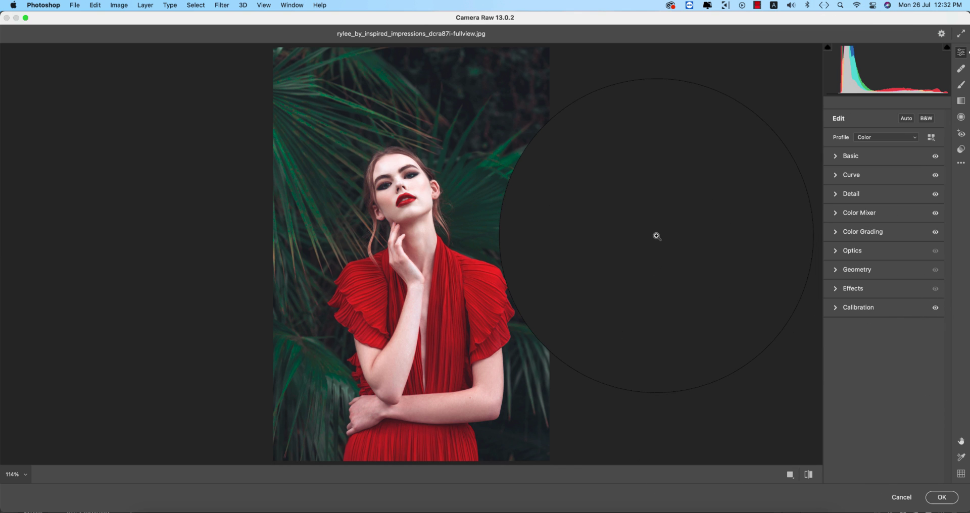
left_click(851, 156)
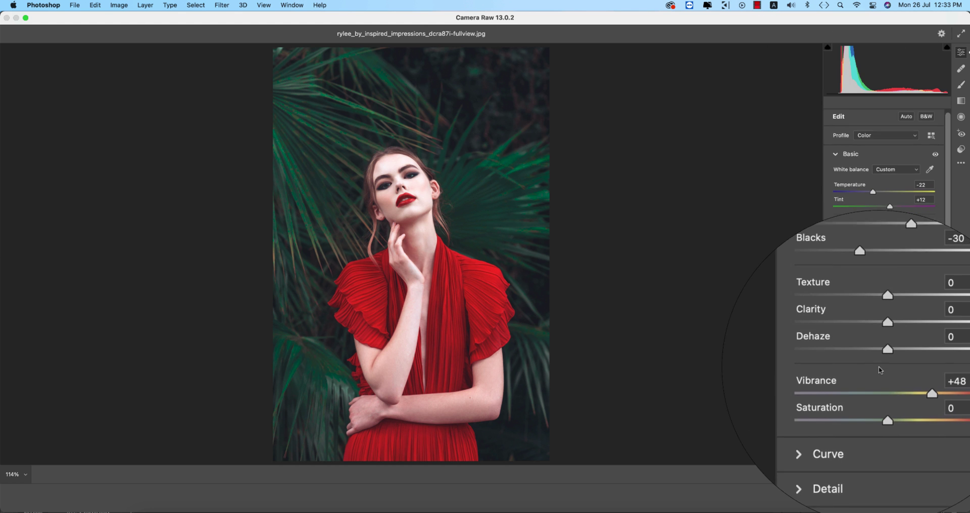
type("-0.24")
left_click(929, 185)
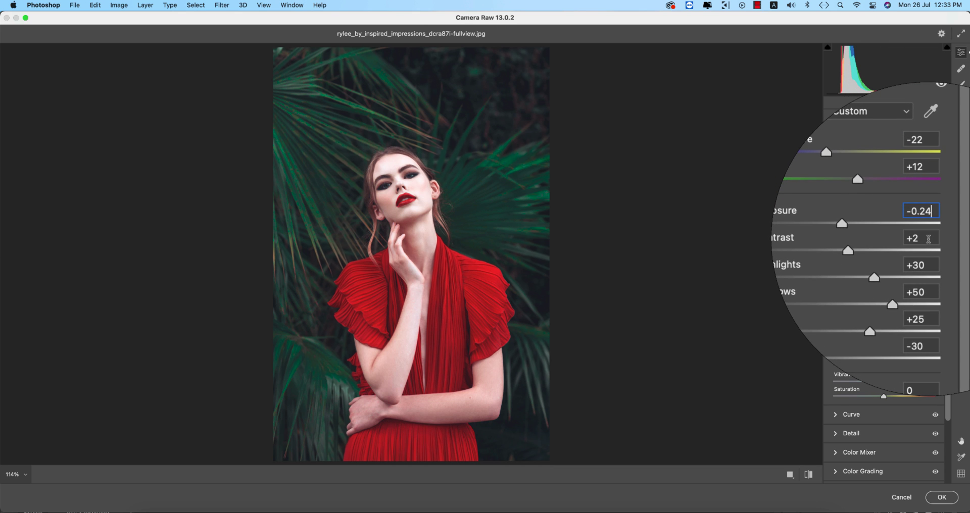
left_click(927, 238)
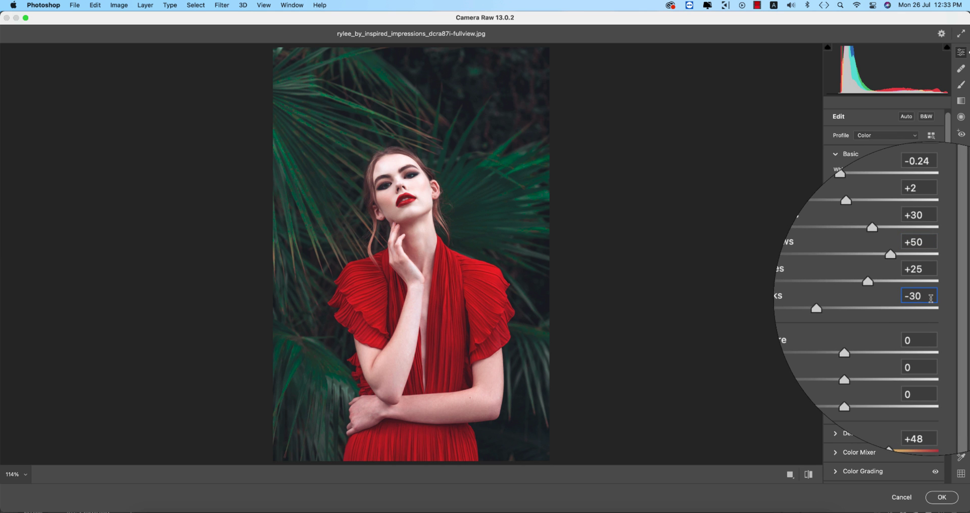
left_click(835, 155)
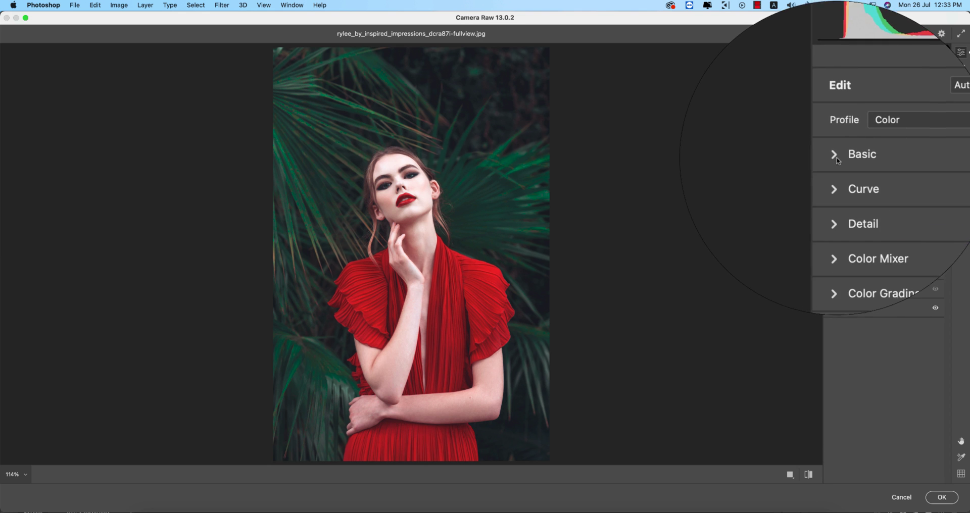
Nudge the lower point of the Point Curve upward to lift the darker tones.
scroll(837, 161, "down", 1)
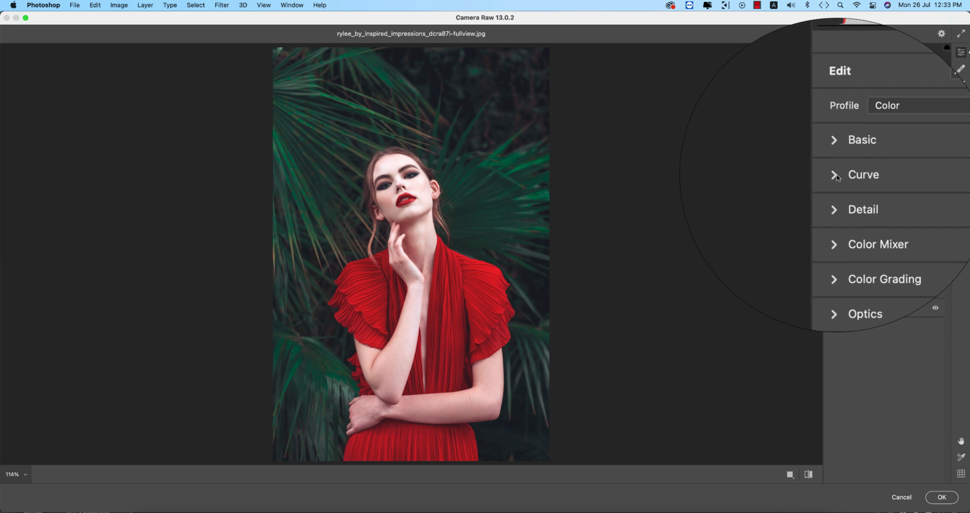
left_click(838, 177)
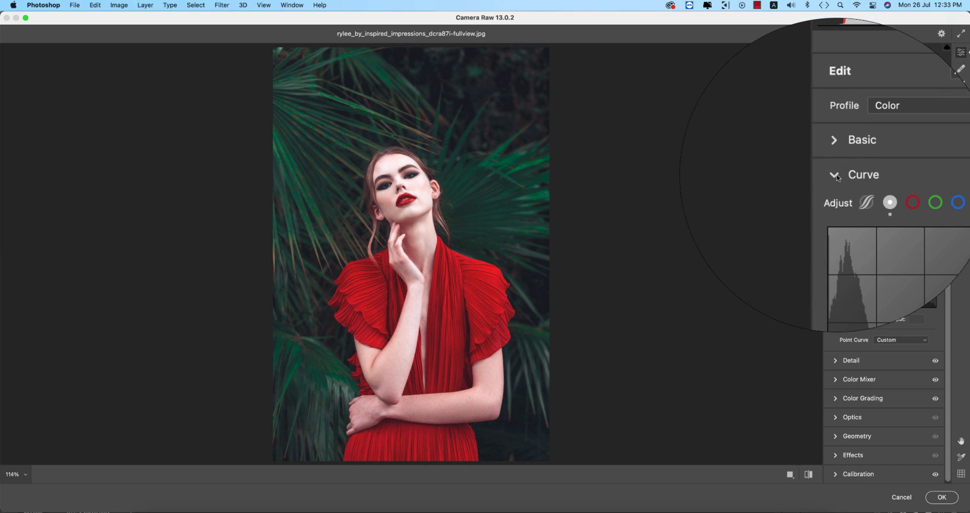
left_click(865, 190)
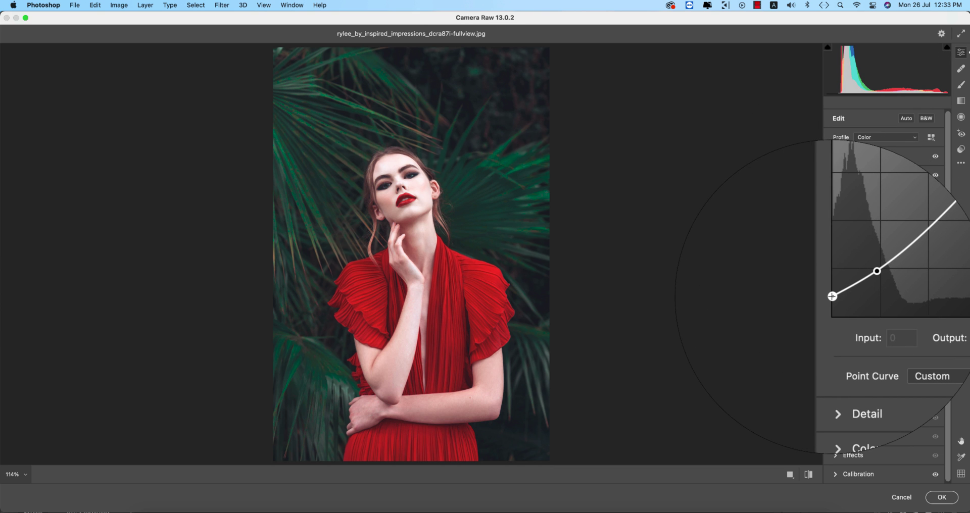
left_click(855, 282)
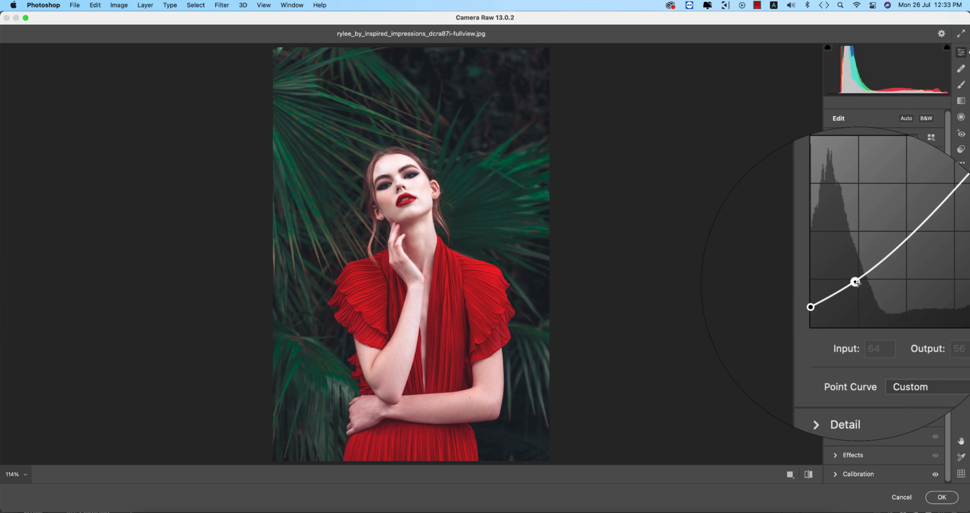
left_click_drag(856, 283, 856, 282)
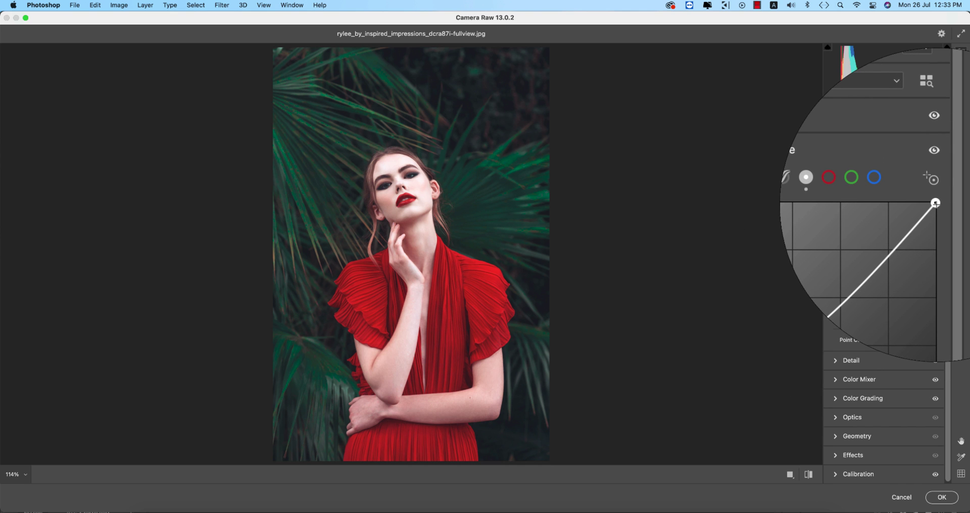
Check the Detail panel's noise reduction amount of 13.
scroll(910, 202, "up", 5)
left_click(837, 176)
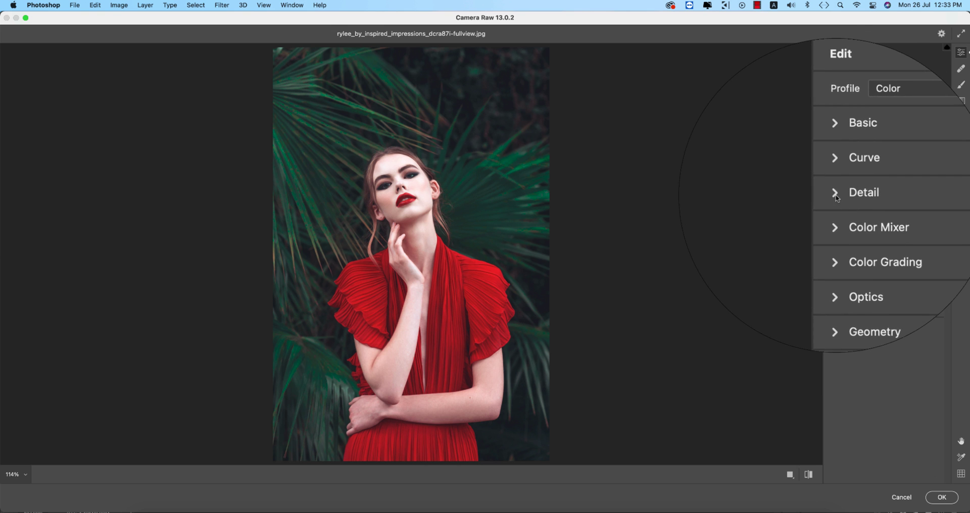
left_click(836, 197)
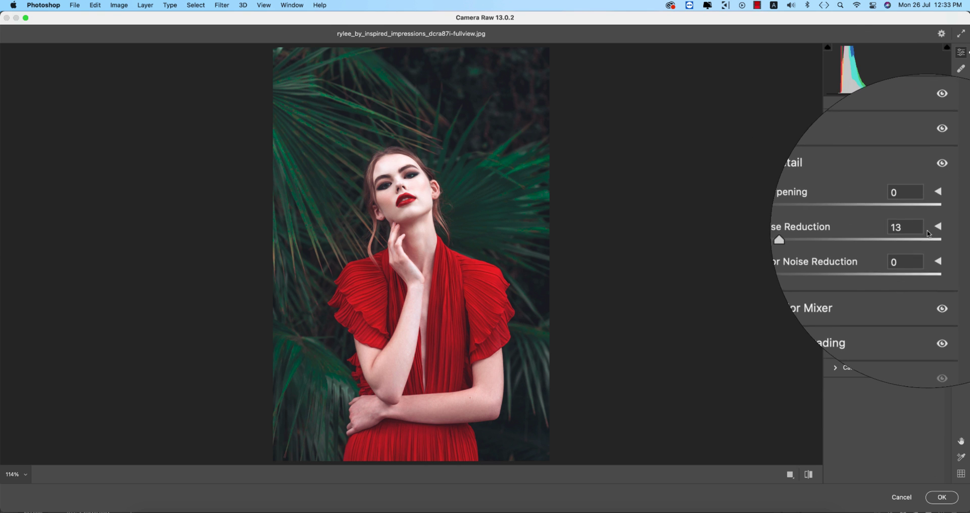
left_click(925, 229)
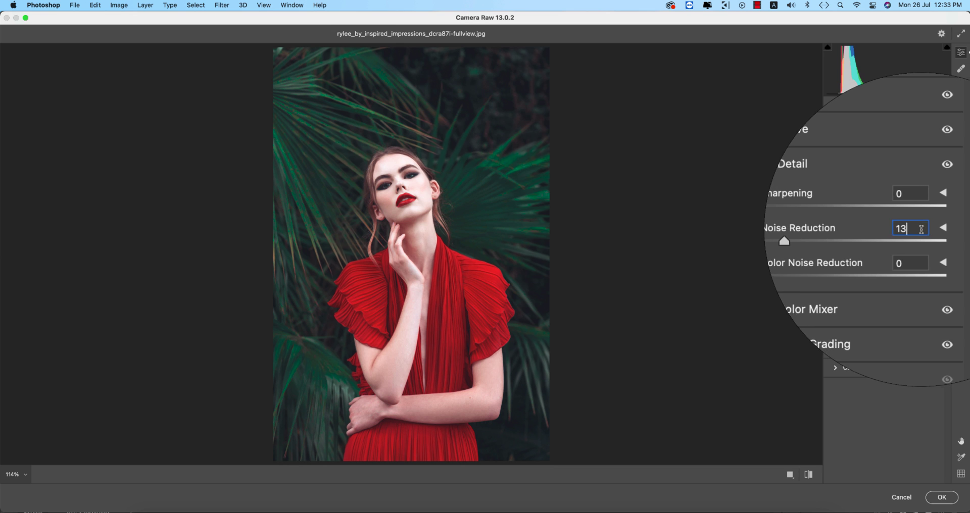
scroll(421, 220, "up", 3)
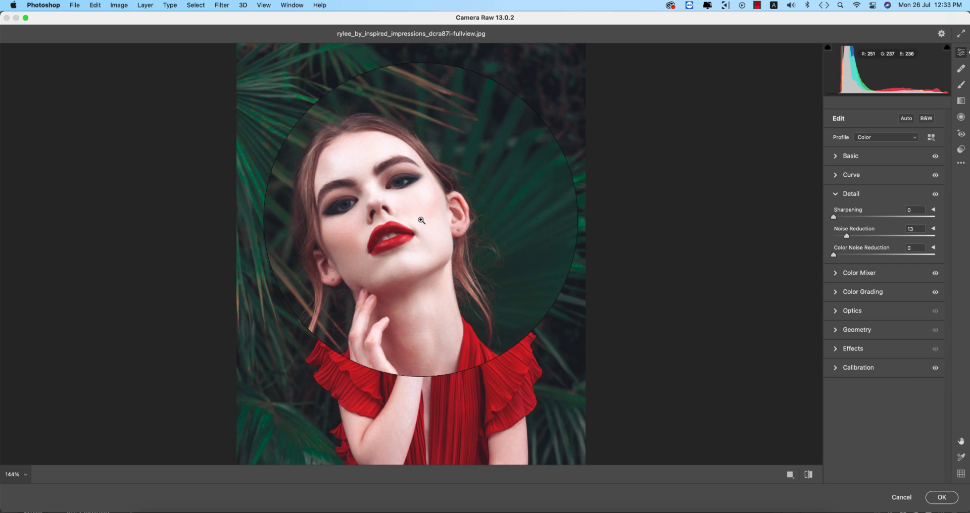
scroll(421, 220, "down", 3)
left_click(836, 194)
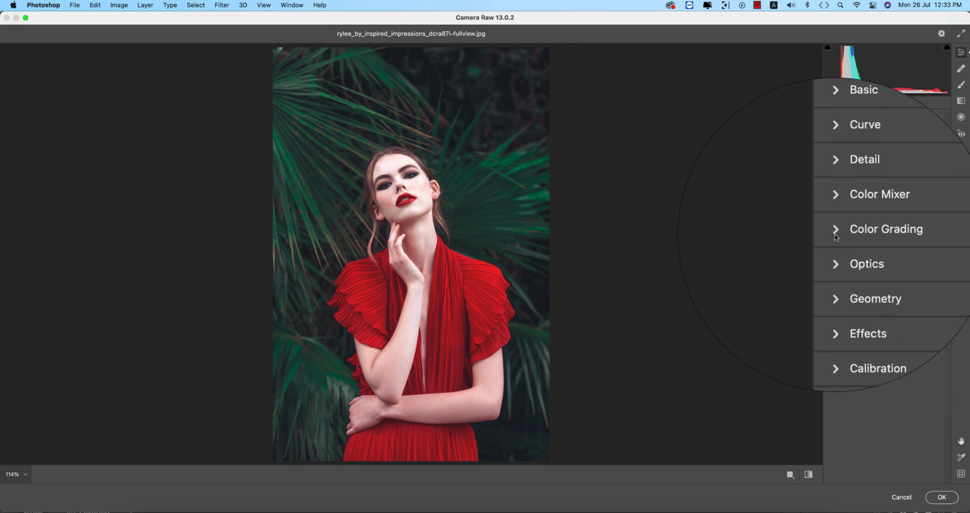
Review Color Mixer HSL values: red hue +29, green hue and saturation +100, aqua saturation −19.
left_click(859, 202)
left_click(838, 243)
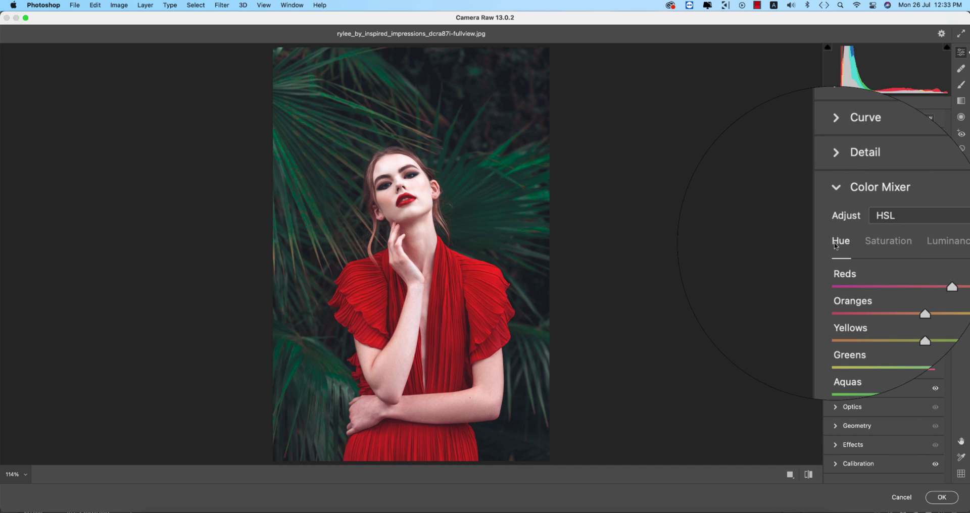
left_click(865, 245)
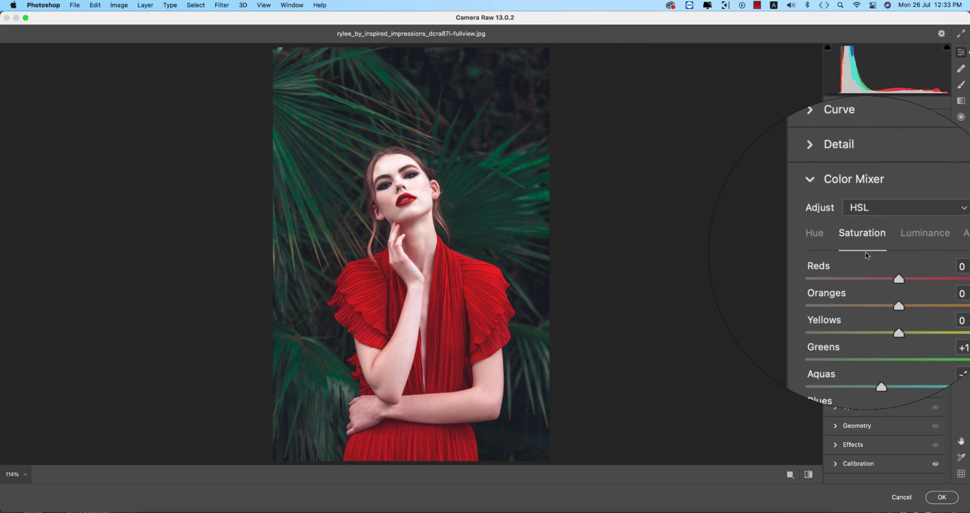
left_click(892, 246)
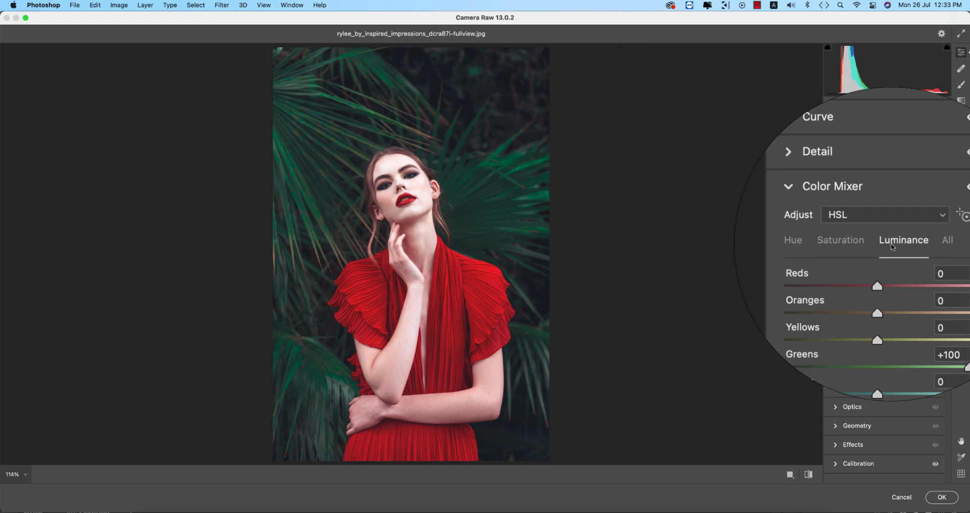
left_click(840, 238)
type("+100")
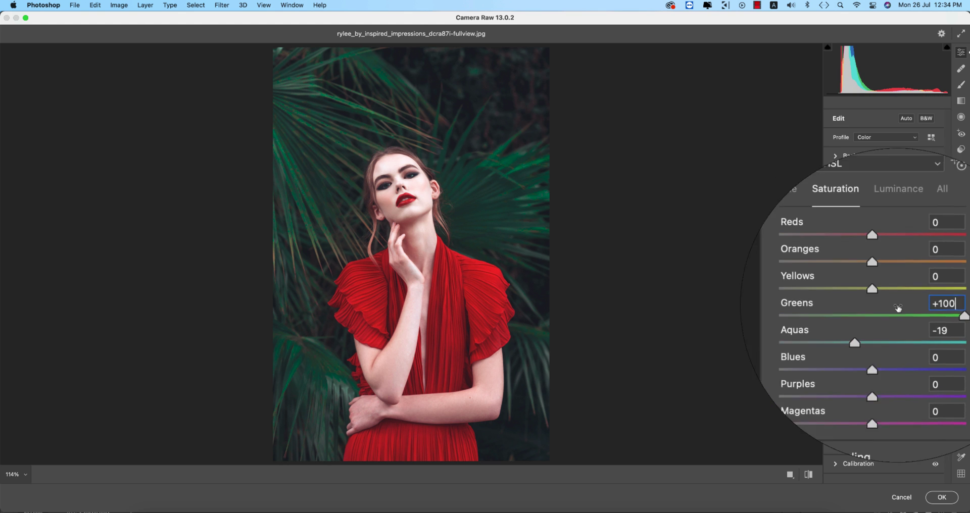
left_click(892, 242)
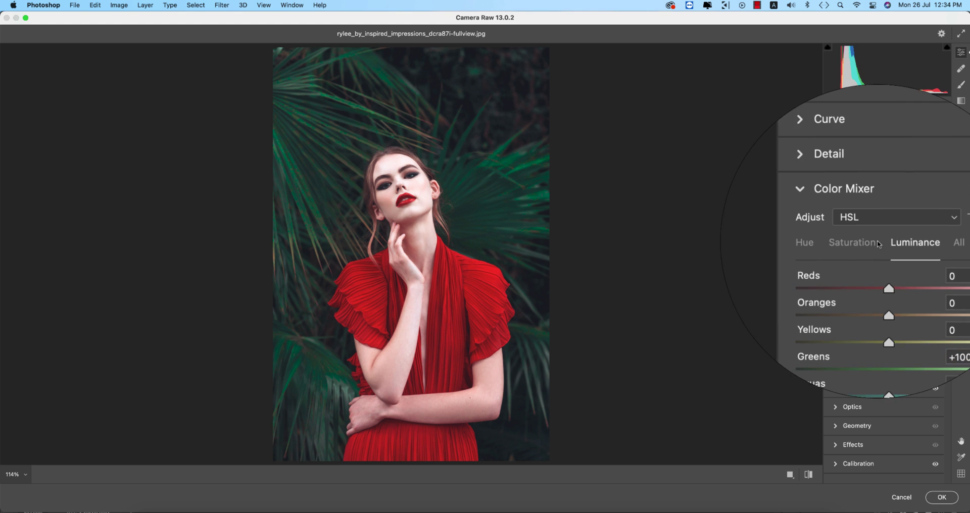
left_click(839, 240)
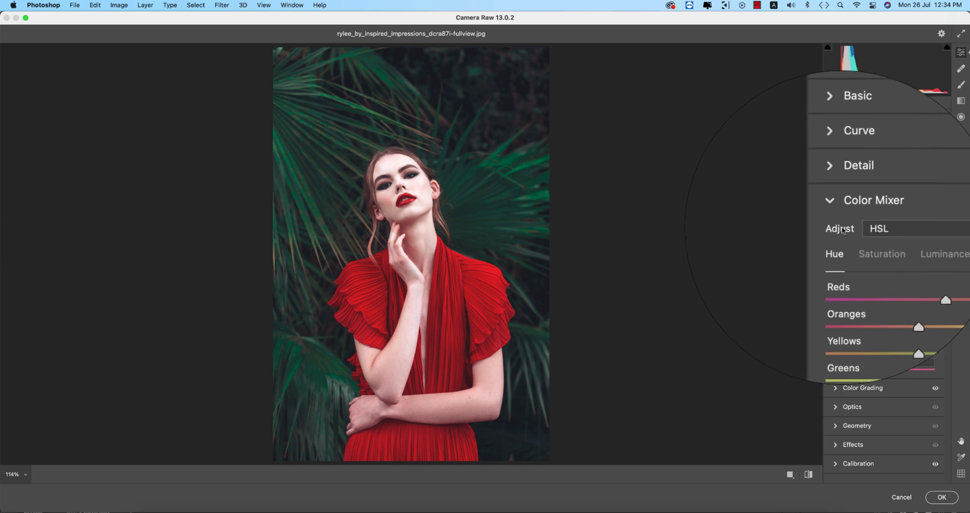
Expand Color Grading and set the shadows hue to 236.
left_click(836, 196)
left_click(835, 234)
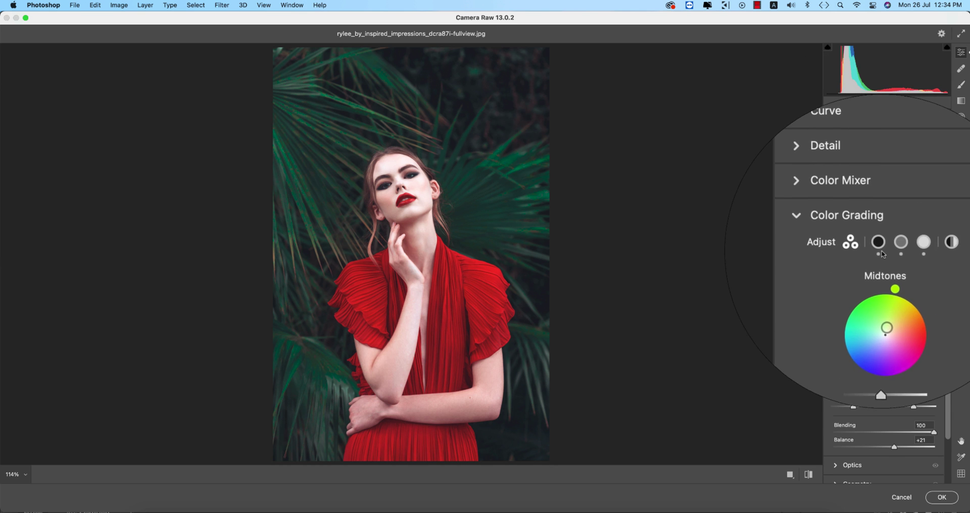
left_click(880, 246)
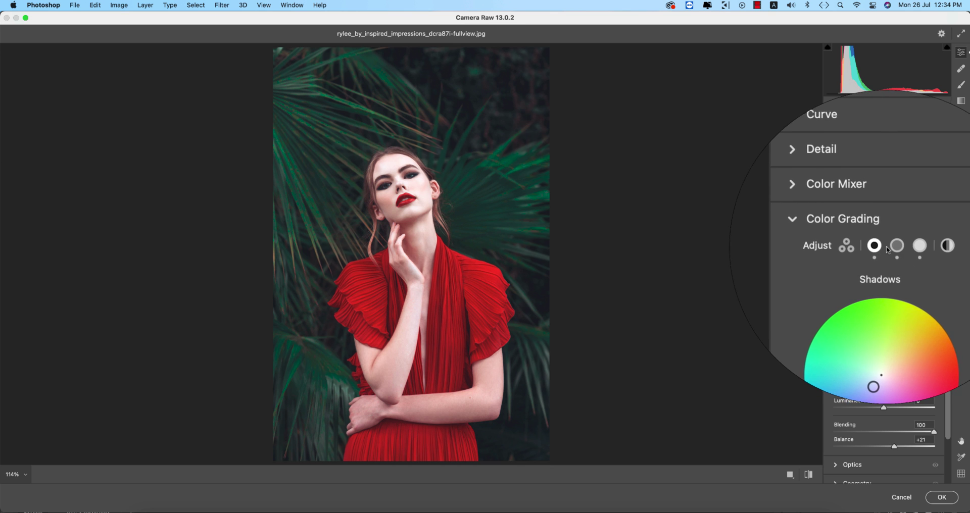
left_click(902, 245)
left_click(880, 247)
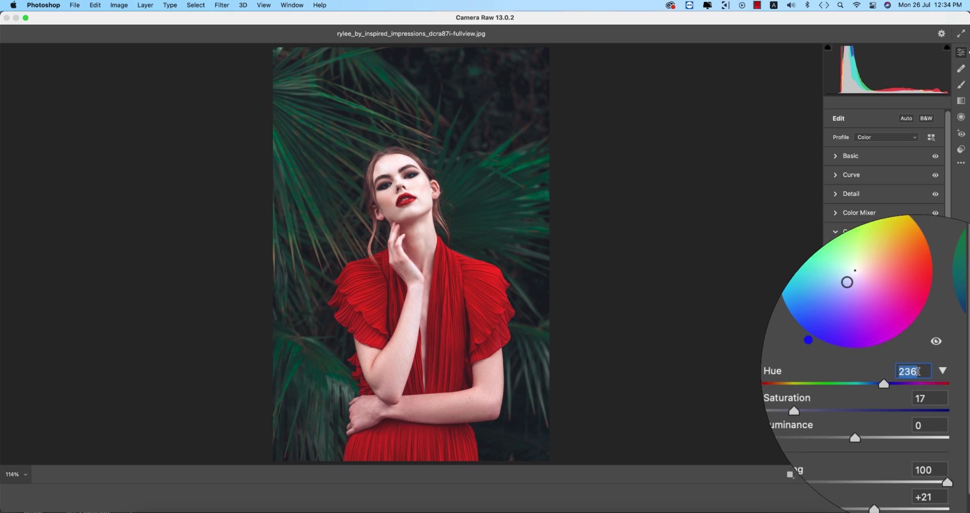
left_click(920, 372)
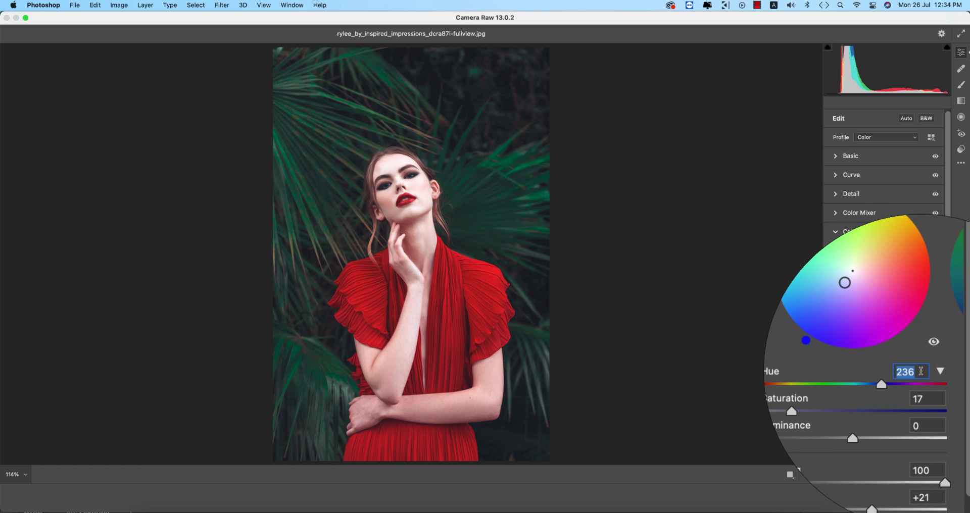
double_click(919, 371)
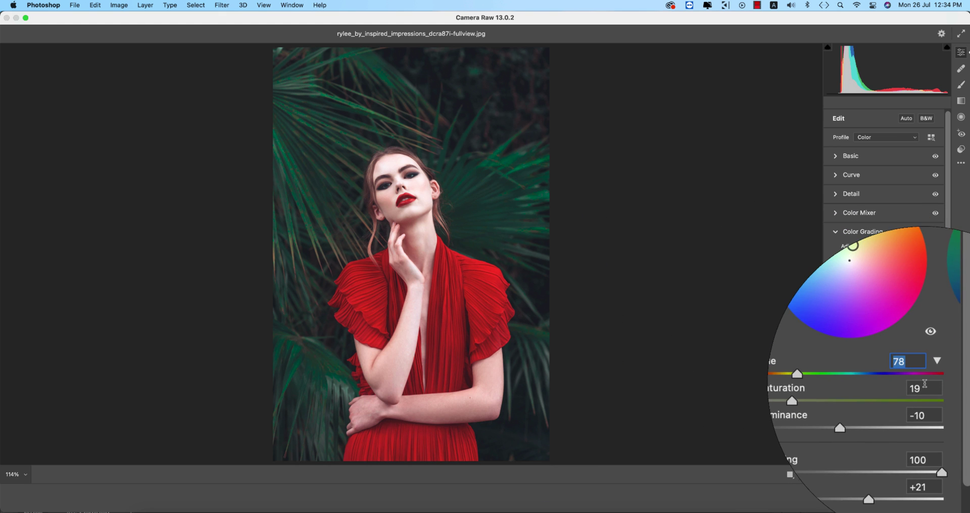
Check the midtones saturation and highlights hue 39, saturation 16, with balance +21.
left_click(925, 386)
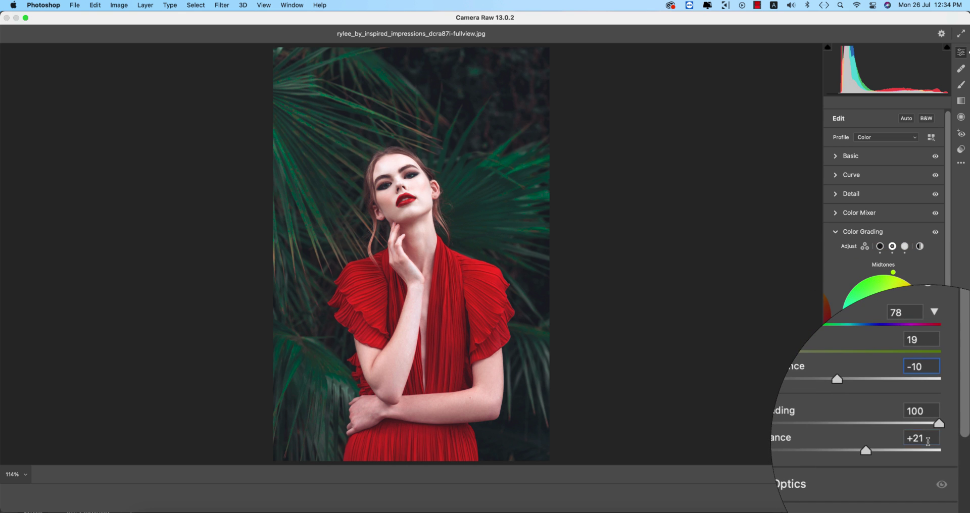
left_click(924, 440)
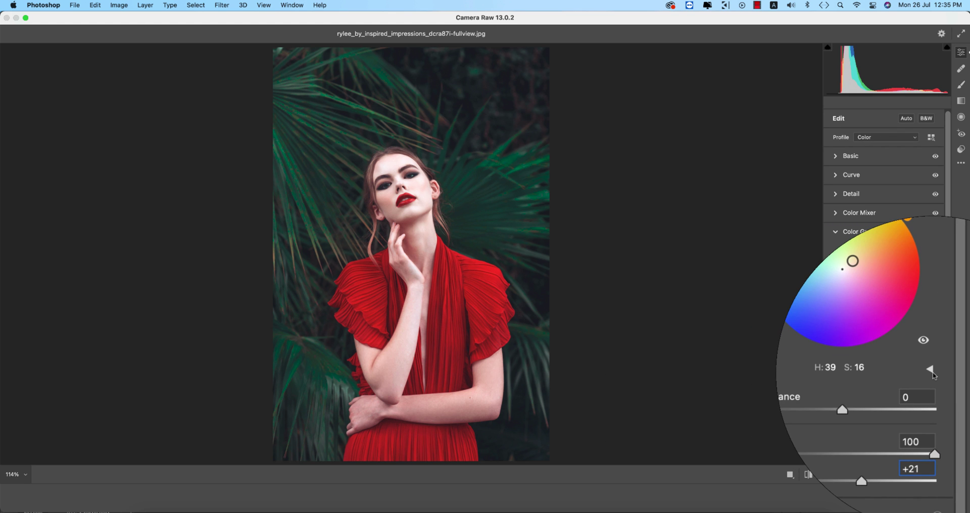
left_click(931, 371)
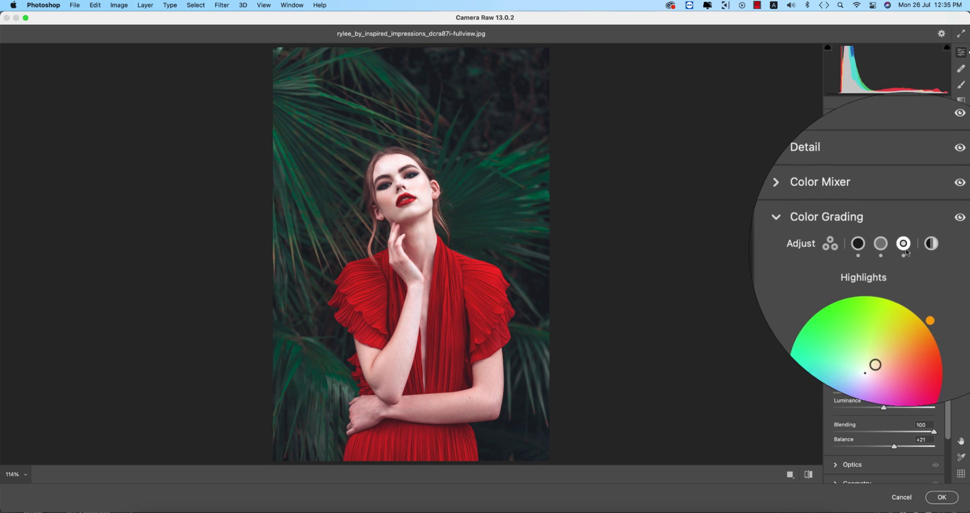
left_click(915, 371)
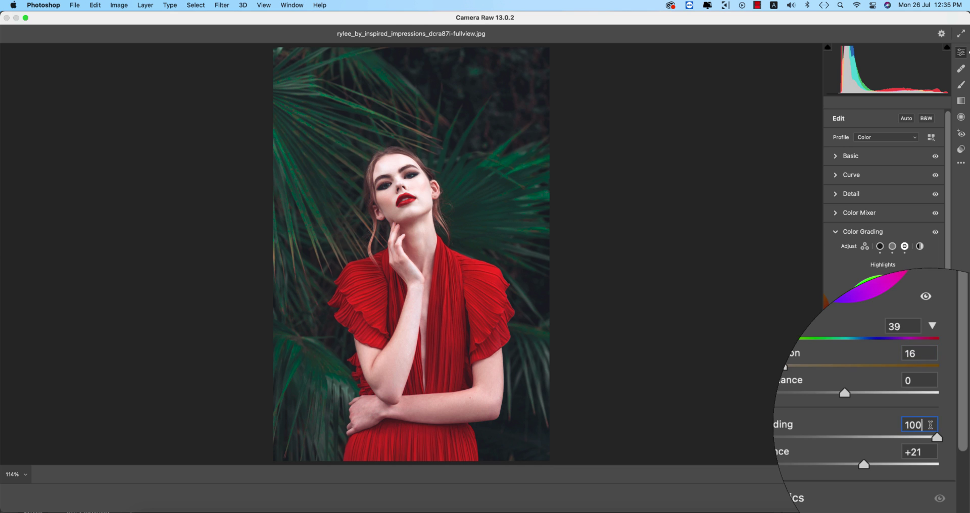
left_click(928, 442)
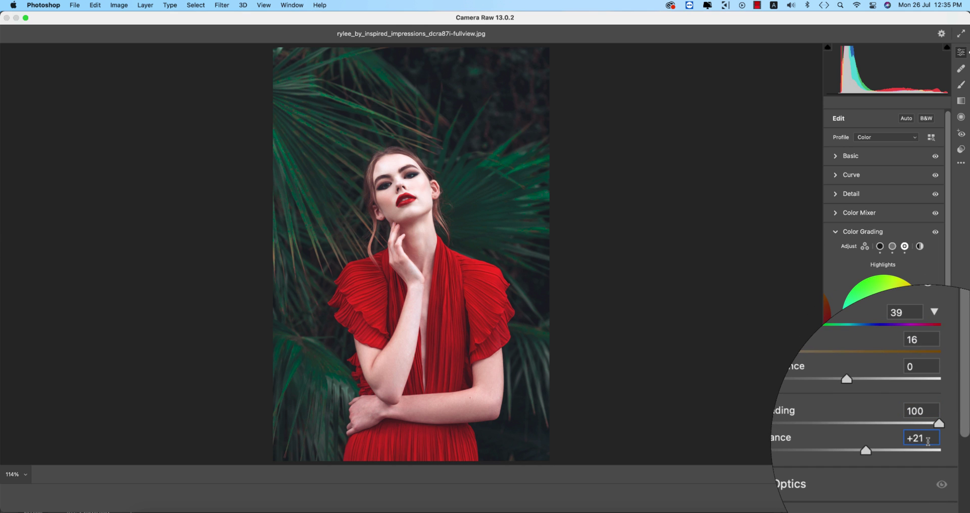
Expand the Optics, Geometry and Effects panels on the way down to Calibration.
left_click(835, 251)
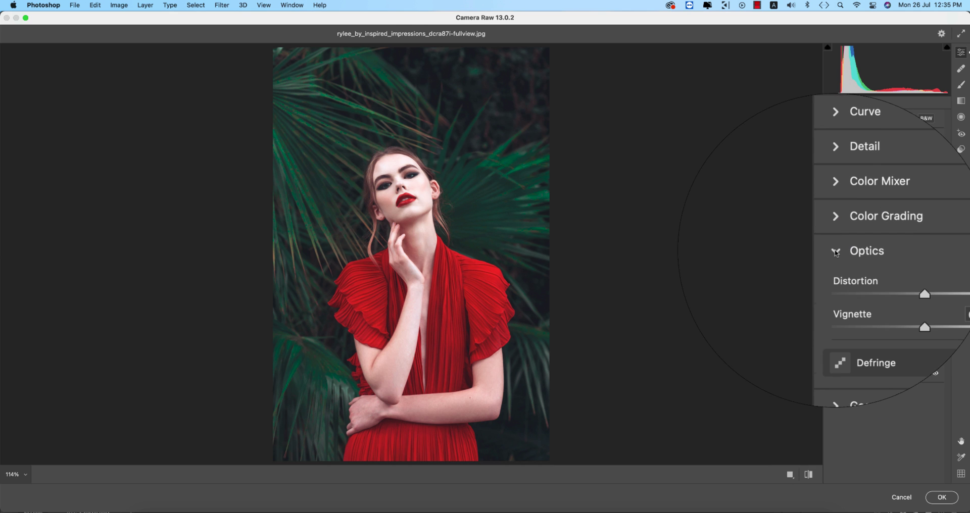
left_click(835, 251)
scroll(836, 261, "down", 1)
left_click(836, 271)
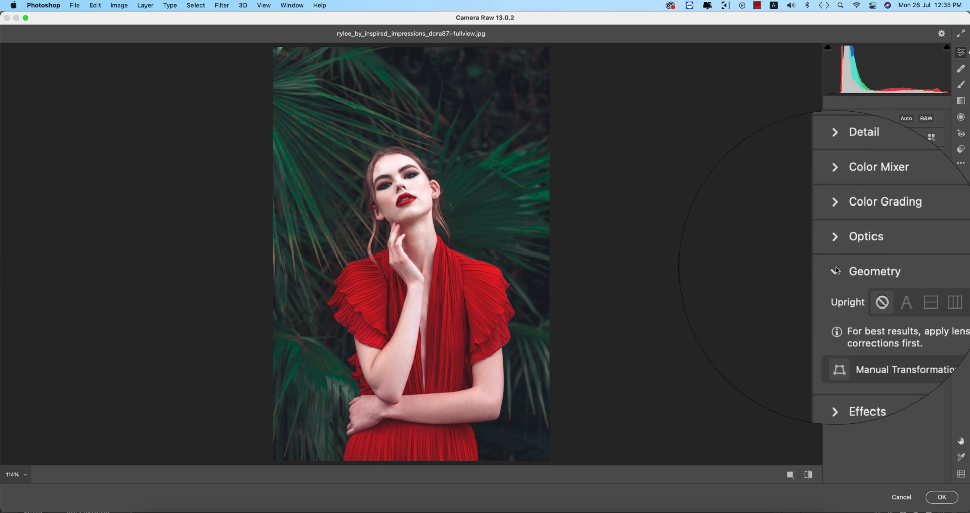
left_click(837, 271)
left_click(834, 290)
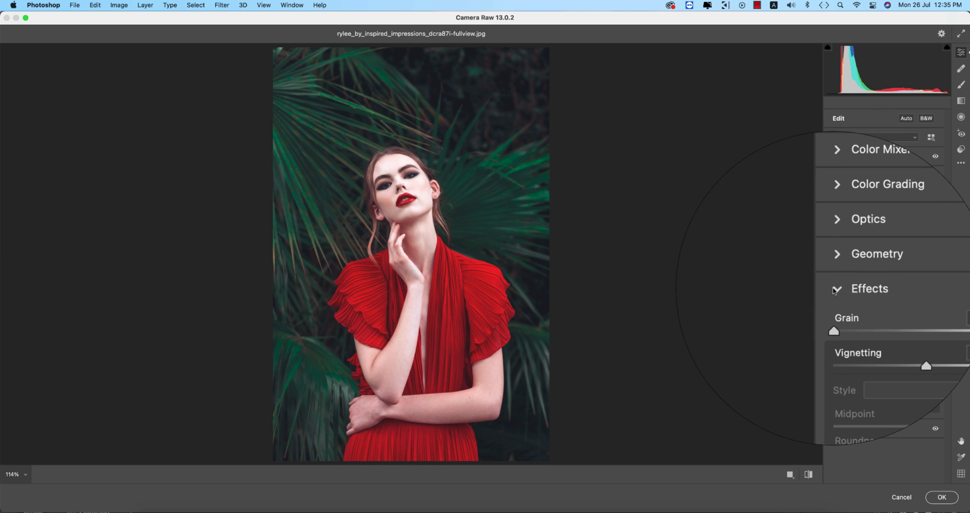
left_click(834, 291)
left_click(832, 309)
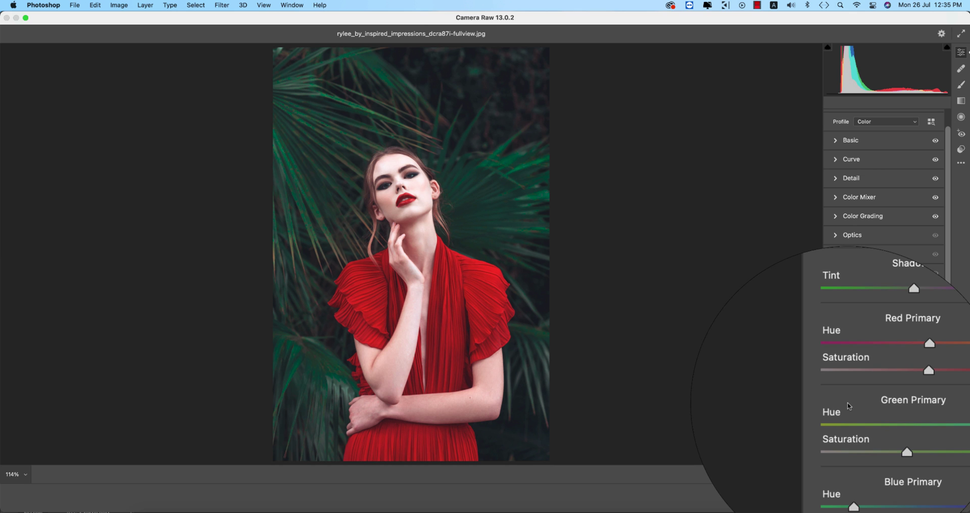
Enter the Calibration primaries: red +17/+16, green +100/−8, blue hue −65.
left_click(931, 363)
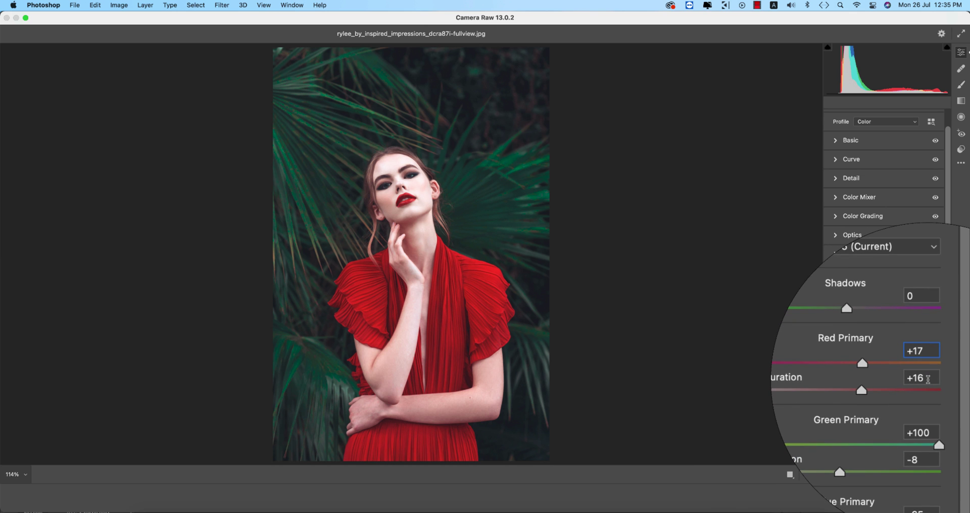
key("Tab")
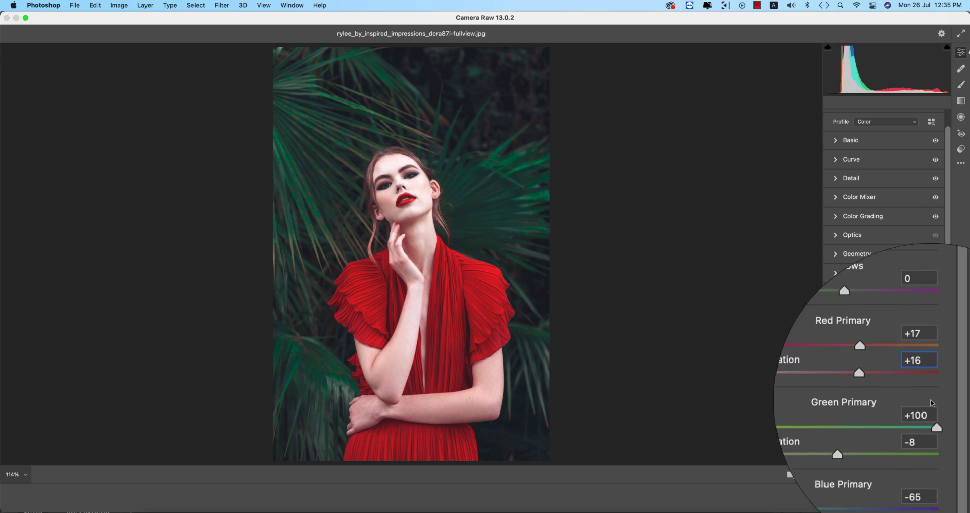
key("Tab")
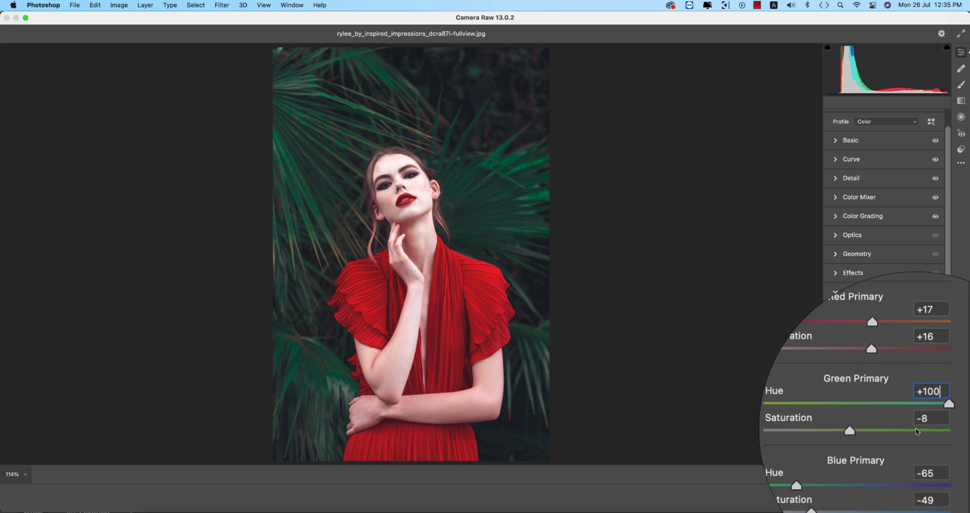
key("Tab")
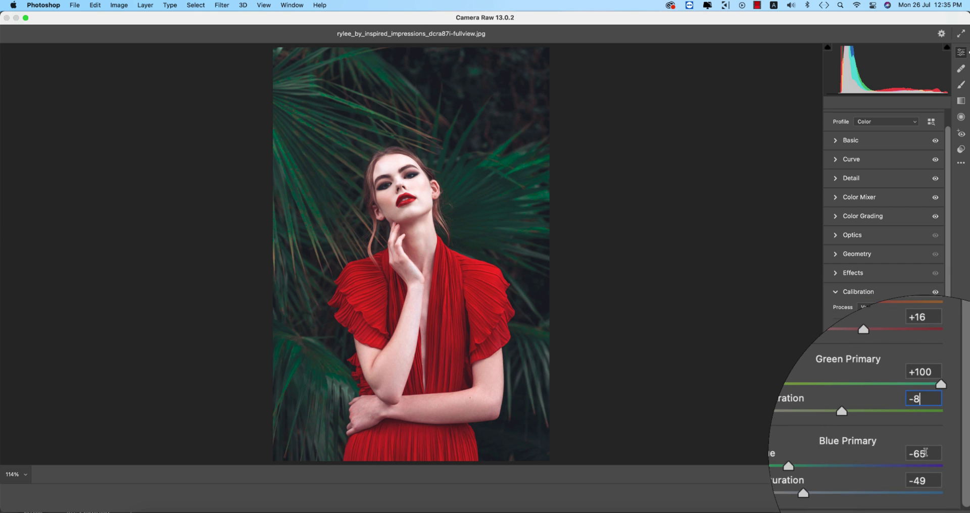
key("Tab")
Set blue primary saturation to −49, commit the grade to a visible Layer 1, and launch Color Efex Pro 4.
left_click(931, 469)
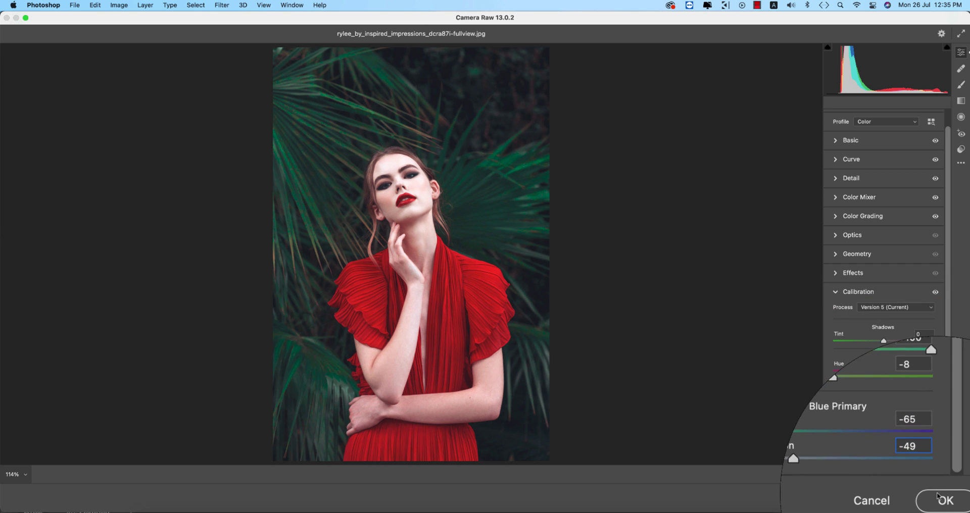
left_click(941, 499)
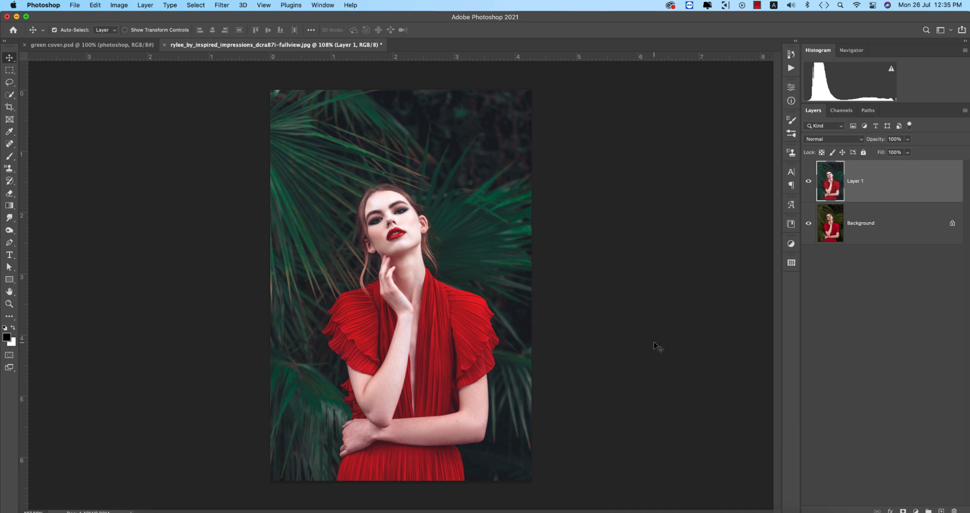
left_click(808, 182)
left_click(222, 5)
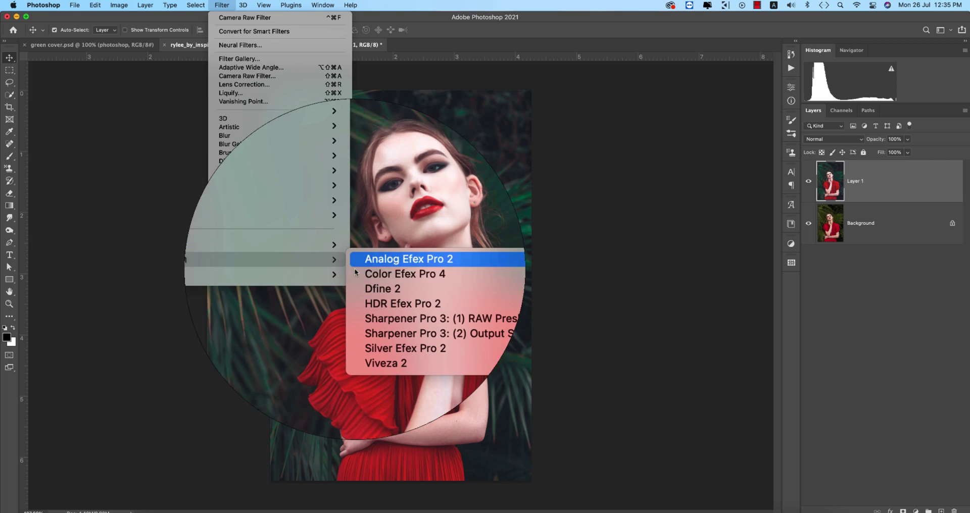
left_click(636, 218)
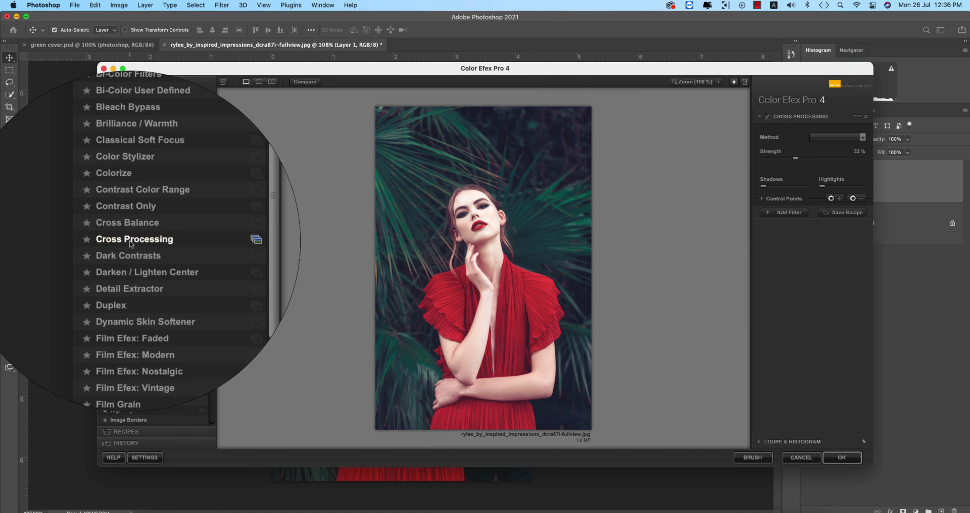
Apply Cross Processing with method L02 at 35% strength and return to Photoshop.
left_click(836, 138)
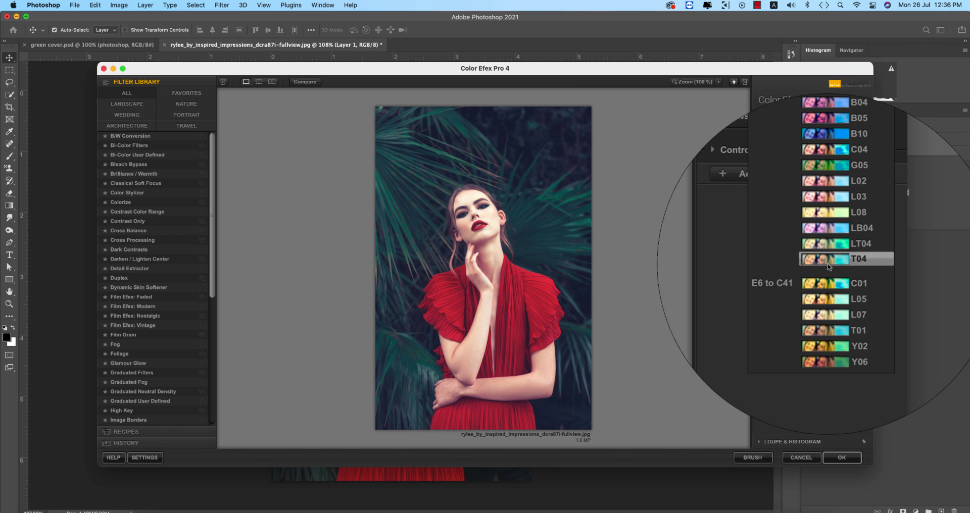
scroll(829, 267, "up", 2)
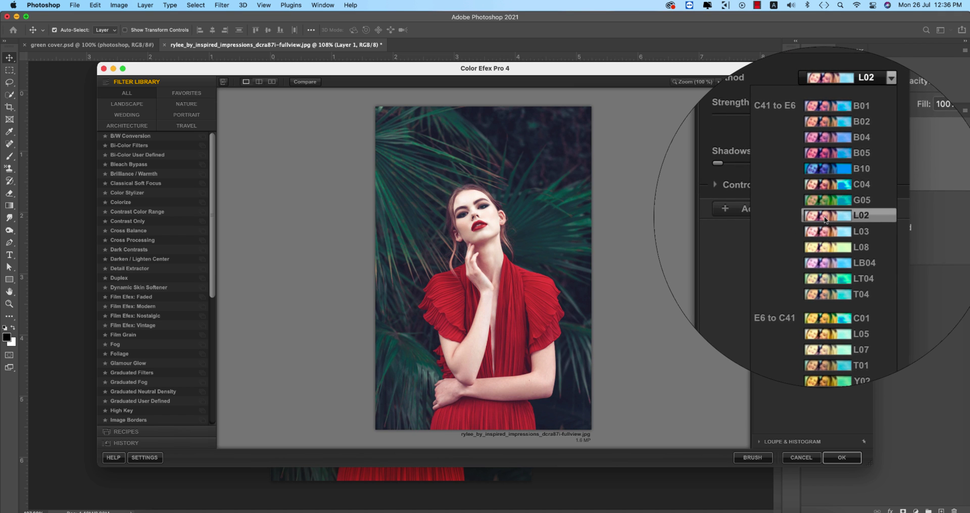
left_click(826, 221)
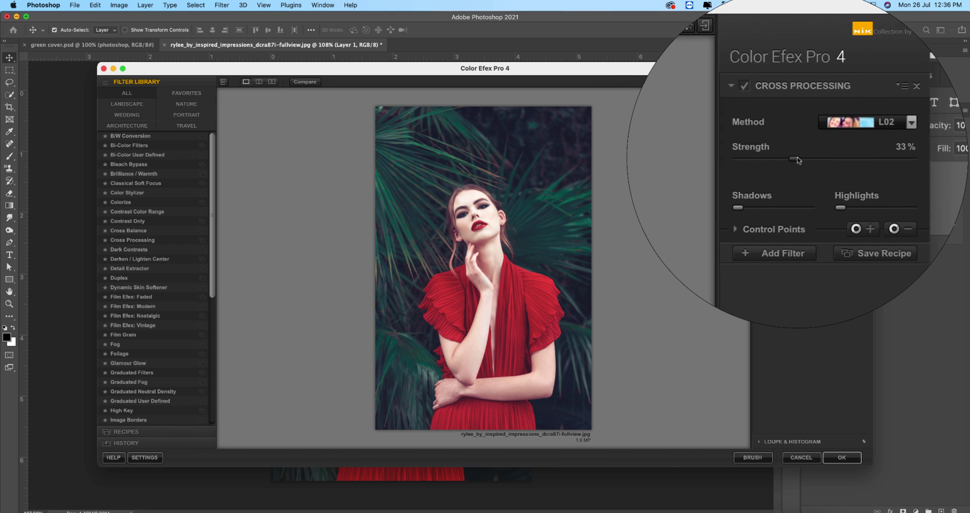
left_click_drag(798, 160, 801, 160)
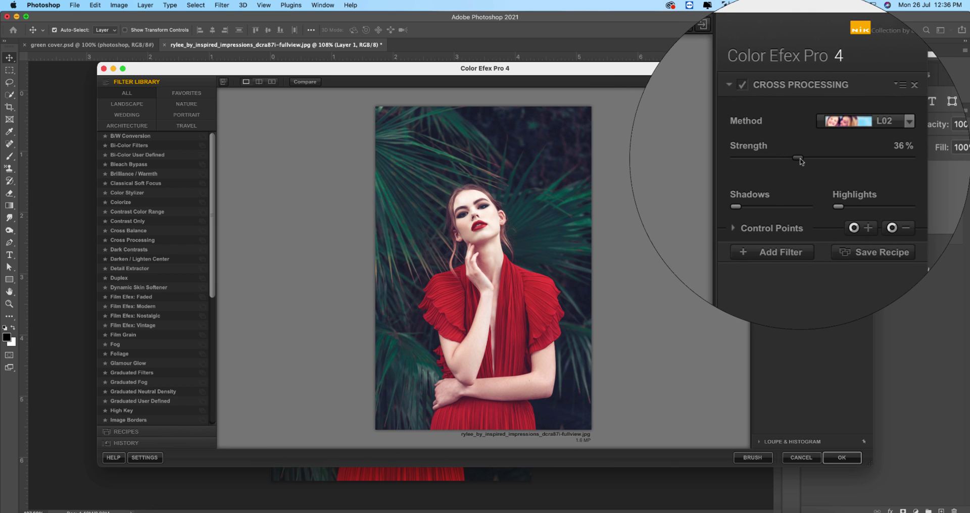
left_click_drag(800, 161, 799, 162)
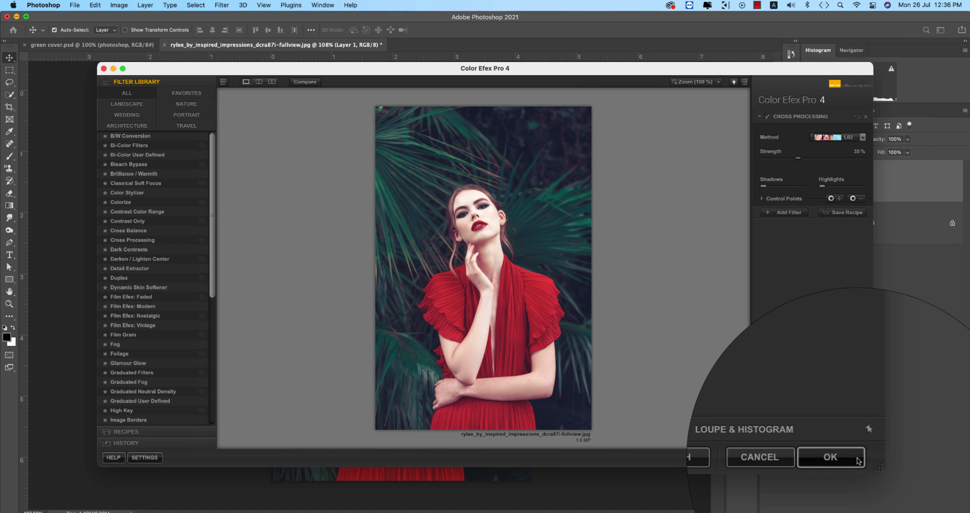
left_click(842, 458)
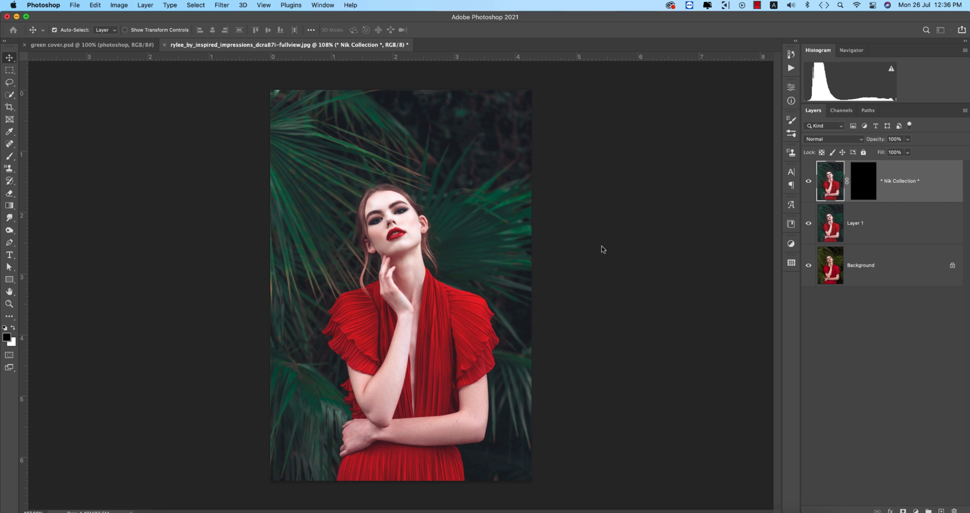
Set the Cross Processing (CEP 4) layer's fill to 46% and compare it against the original.
left_click(908, 153)
left_click_drag(889, 165, 885, 166)
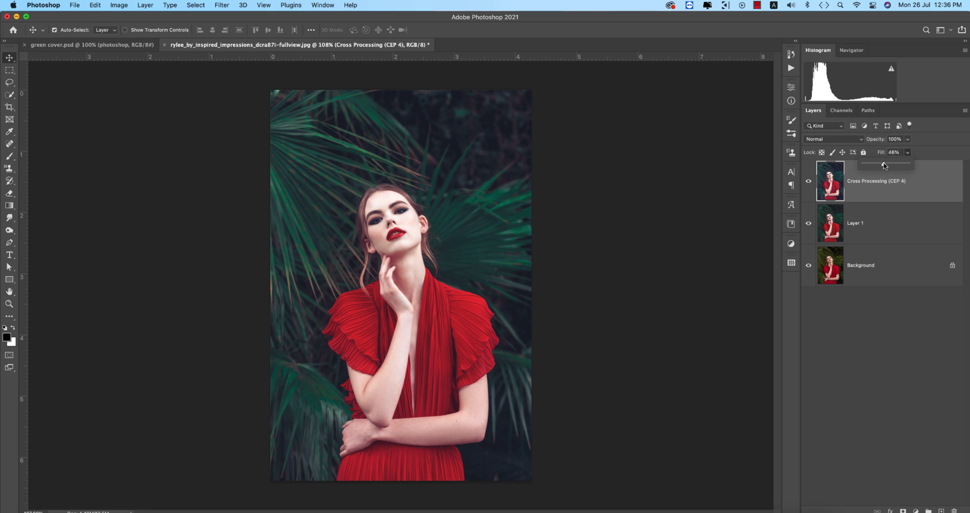
left_click(809, 267, "alt")
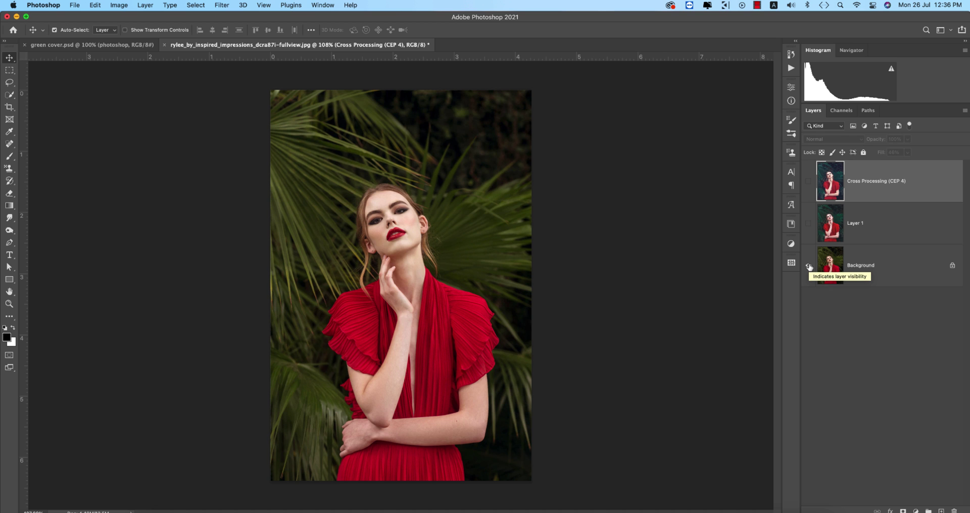
left_click(808, 266, "alt")
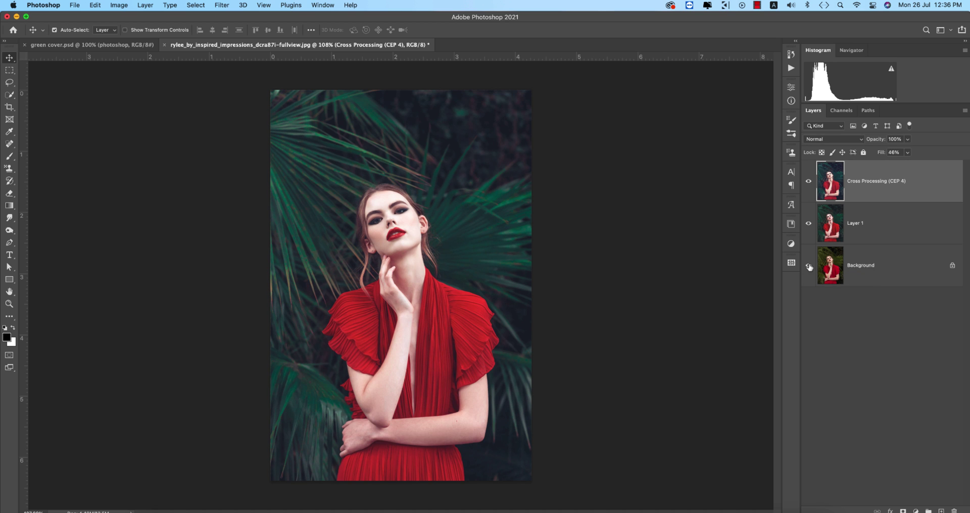